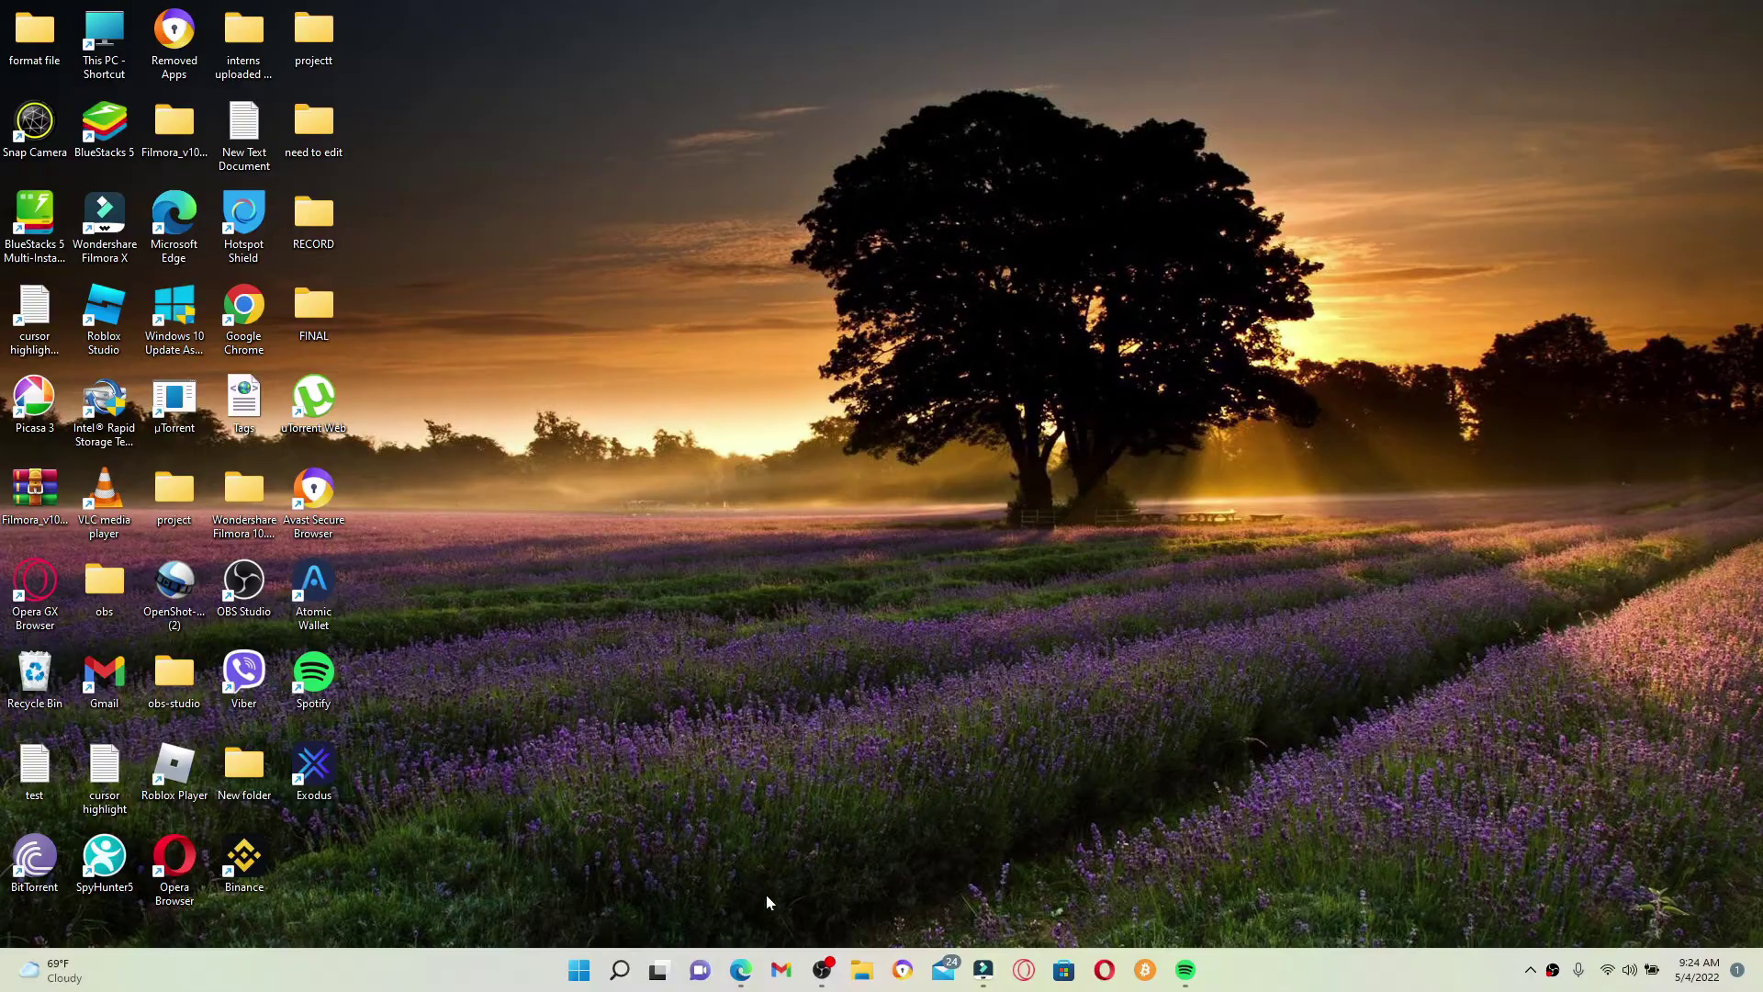
- Restore the Edge window showing the Yahoo Mail inbox from the taskbar
{"action": "left_click", "coordinate": [740, 970]}
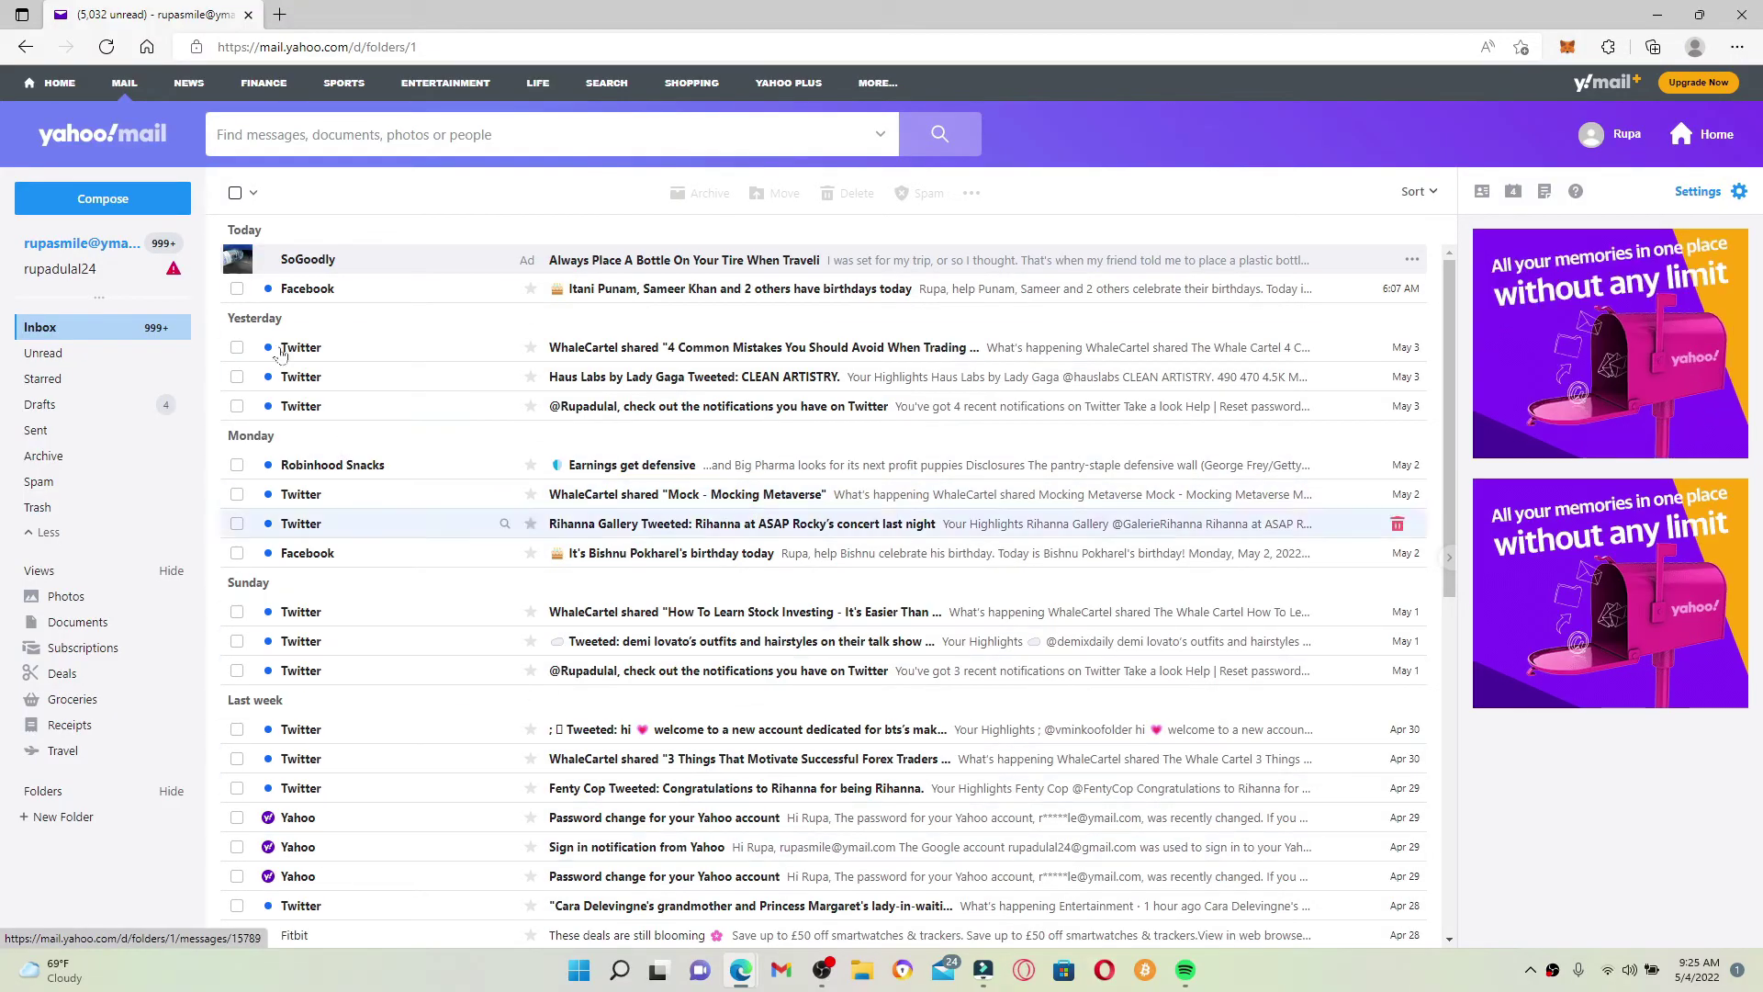
{"action": "mouse_move", "coordinate": [641, 470]}
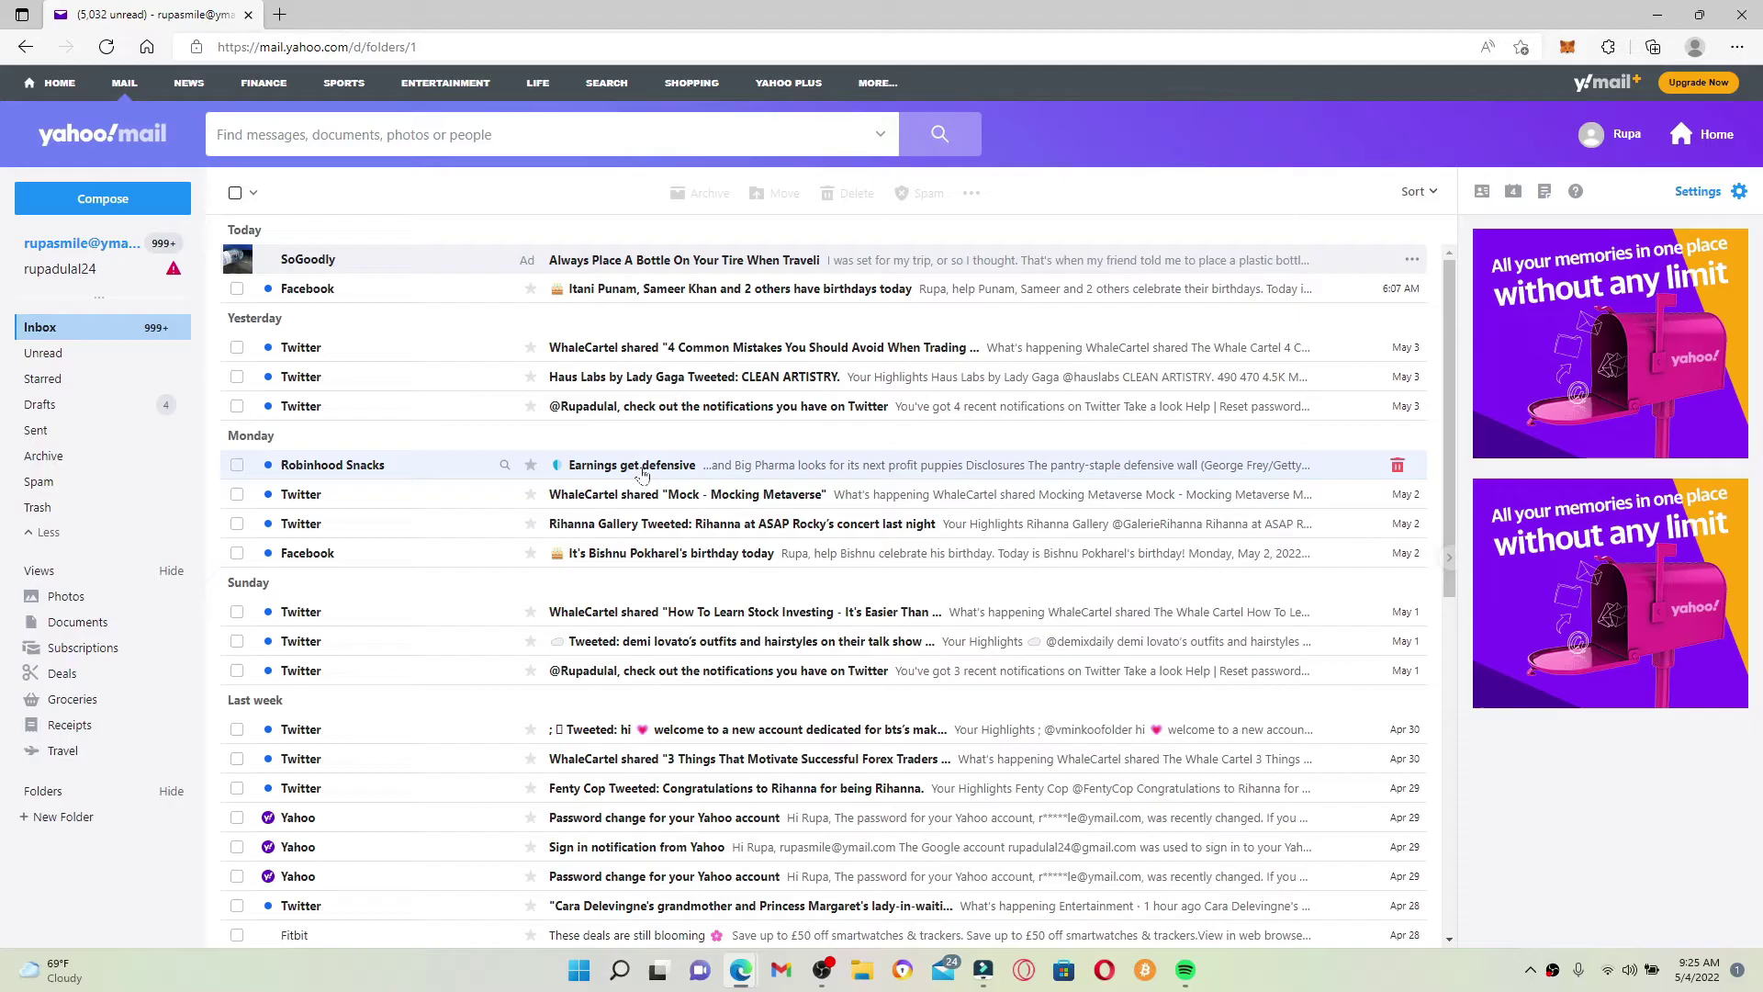
- Open the Robinhood Snacks email 'Earnings get defensive' from the inbox
{"action": "left_click", "coordinate": [377, 476]}
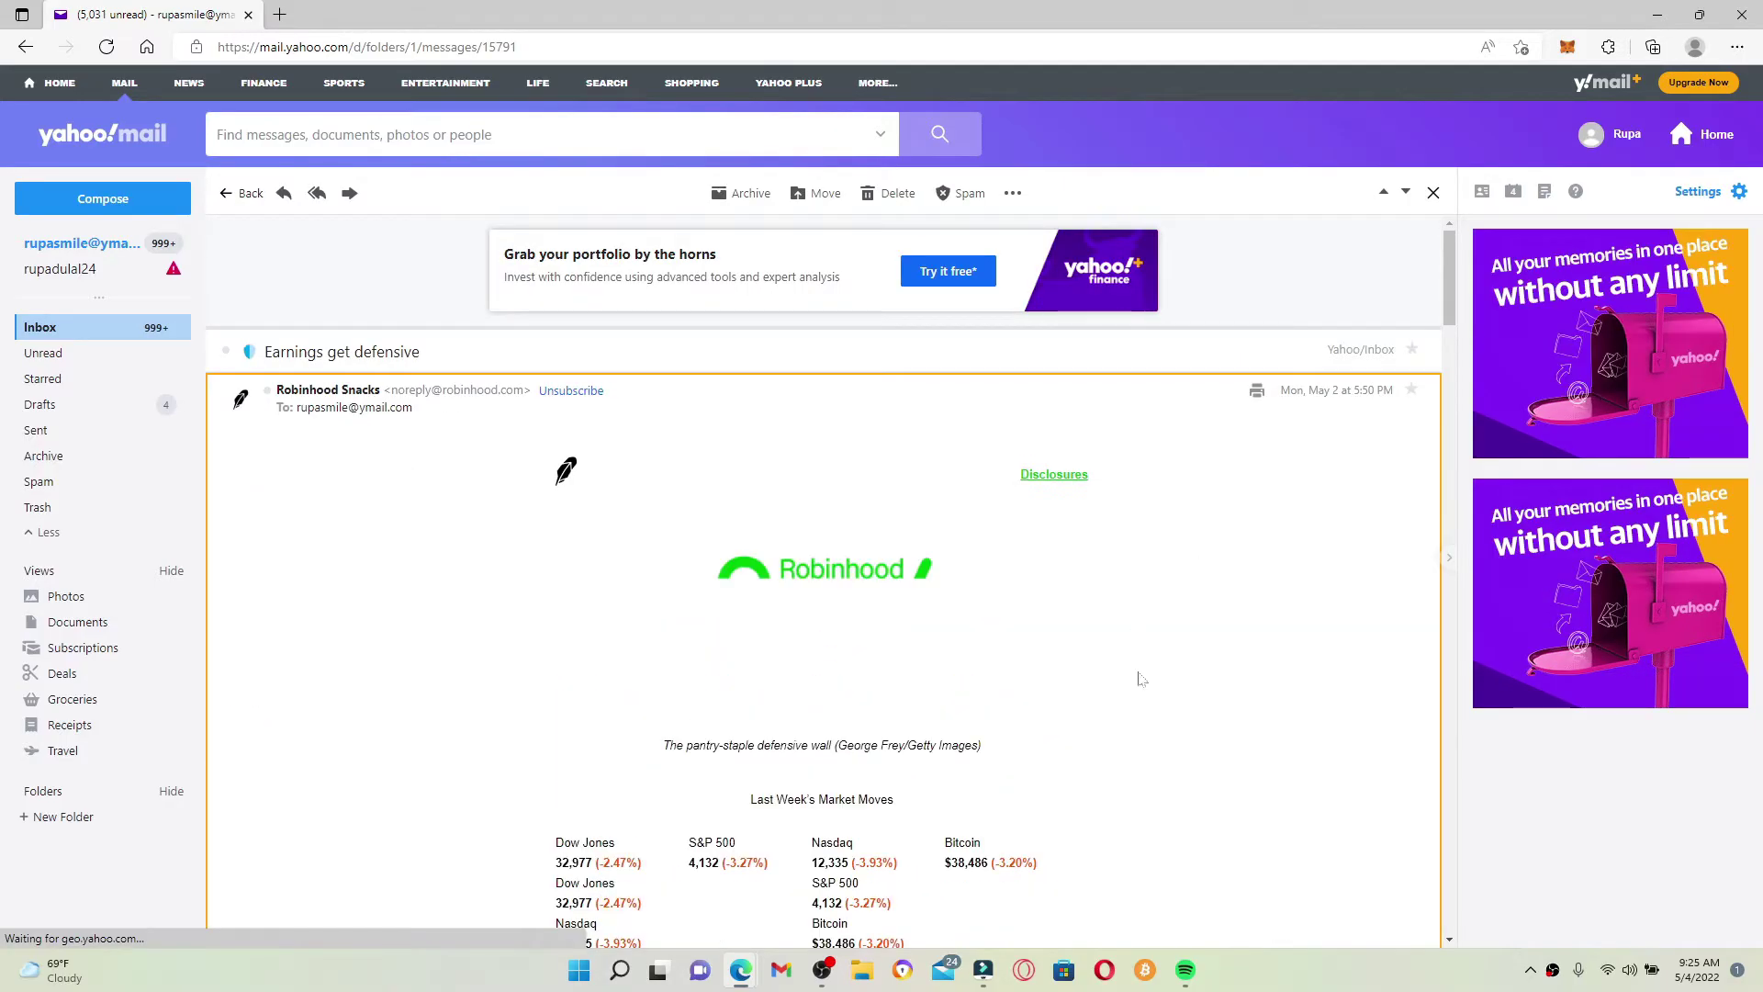
{"action": "scroll", "coordinate": [784, 708], "scroll_direction": "down", "scroll_amount": 2}
{"action": "scroll", "coordinate": [784, 708], "scroll_direction": "down", "scroll_amount": 5}
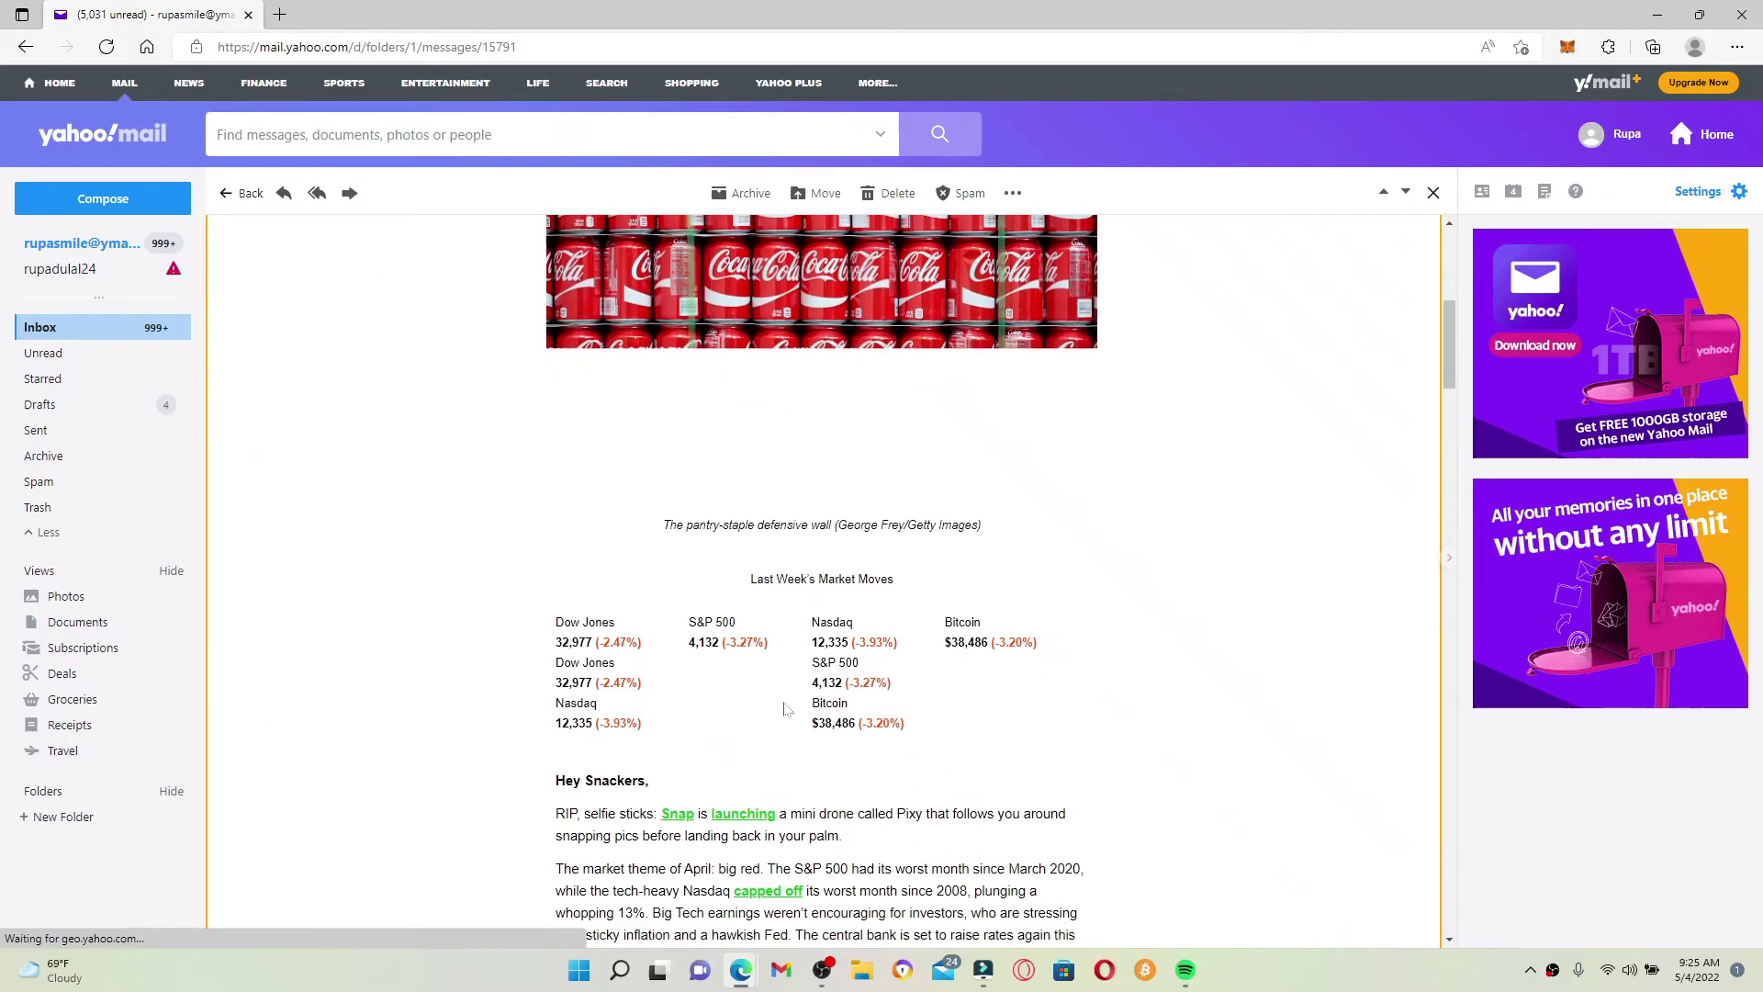
{"action": "scroll", "coordinate": [744, 705], "scroll_direction": "down", "scroll_amount": 5}
{"action": "scroll", "coordinate": [689, 704], "scroll_direction": "down", "scroll_amount": 5}
{"action": "scroll", "coordinate": [595, 696], "scroll_direction": "down", "scroll_amount": 5}
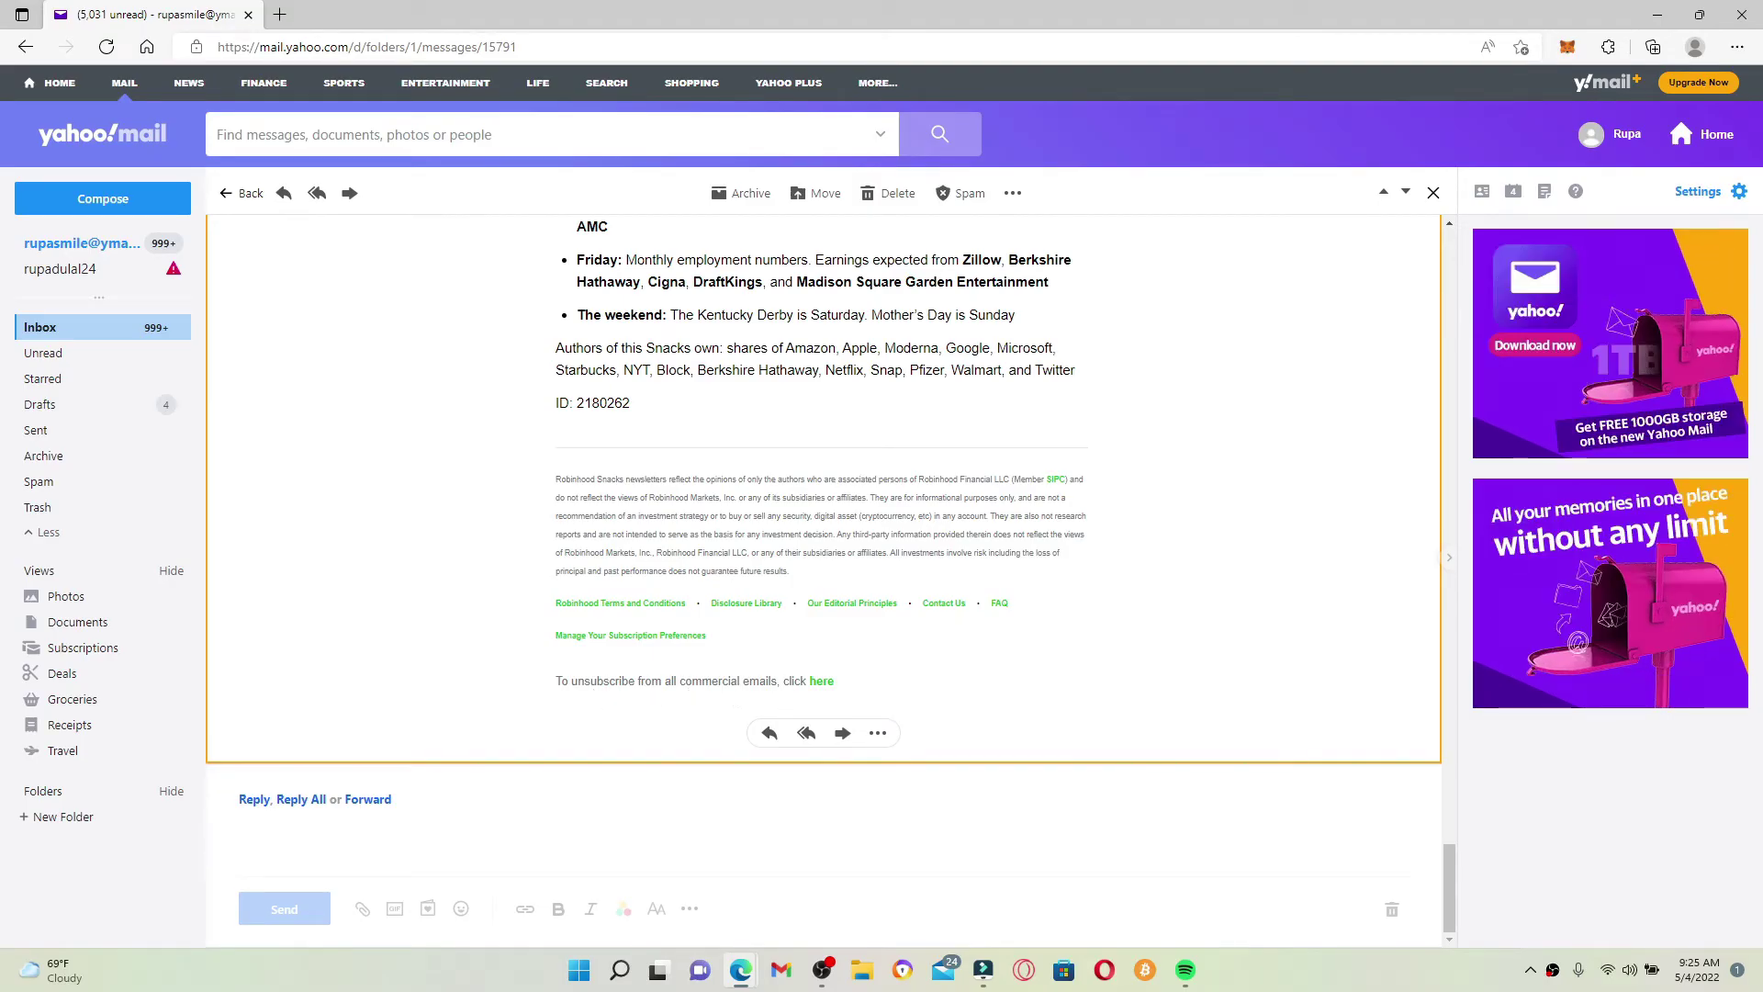
- Follow the footer's 'here' link to unsubscribe from all Robinhood commercial emails
{"action": "left_click", "coordinate": [822, 682]}
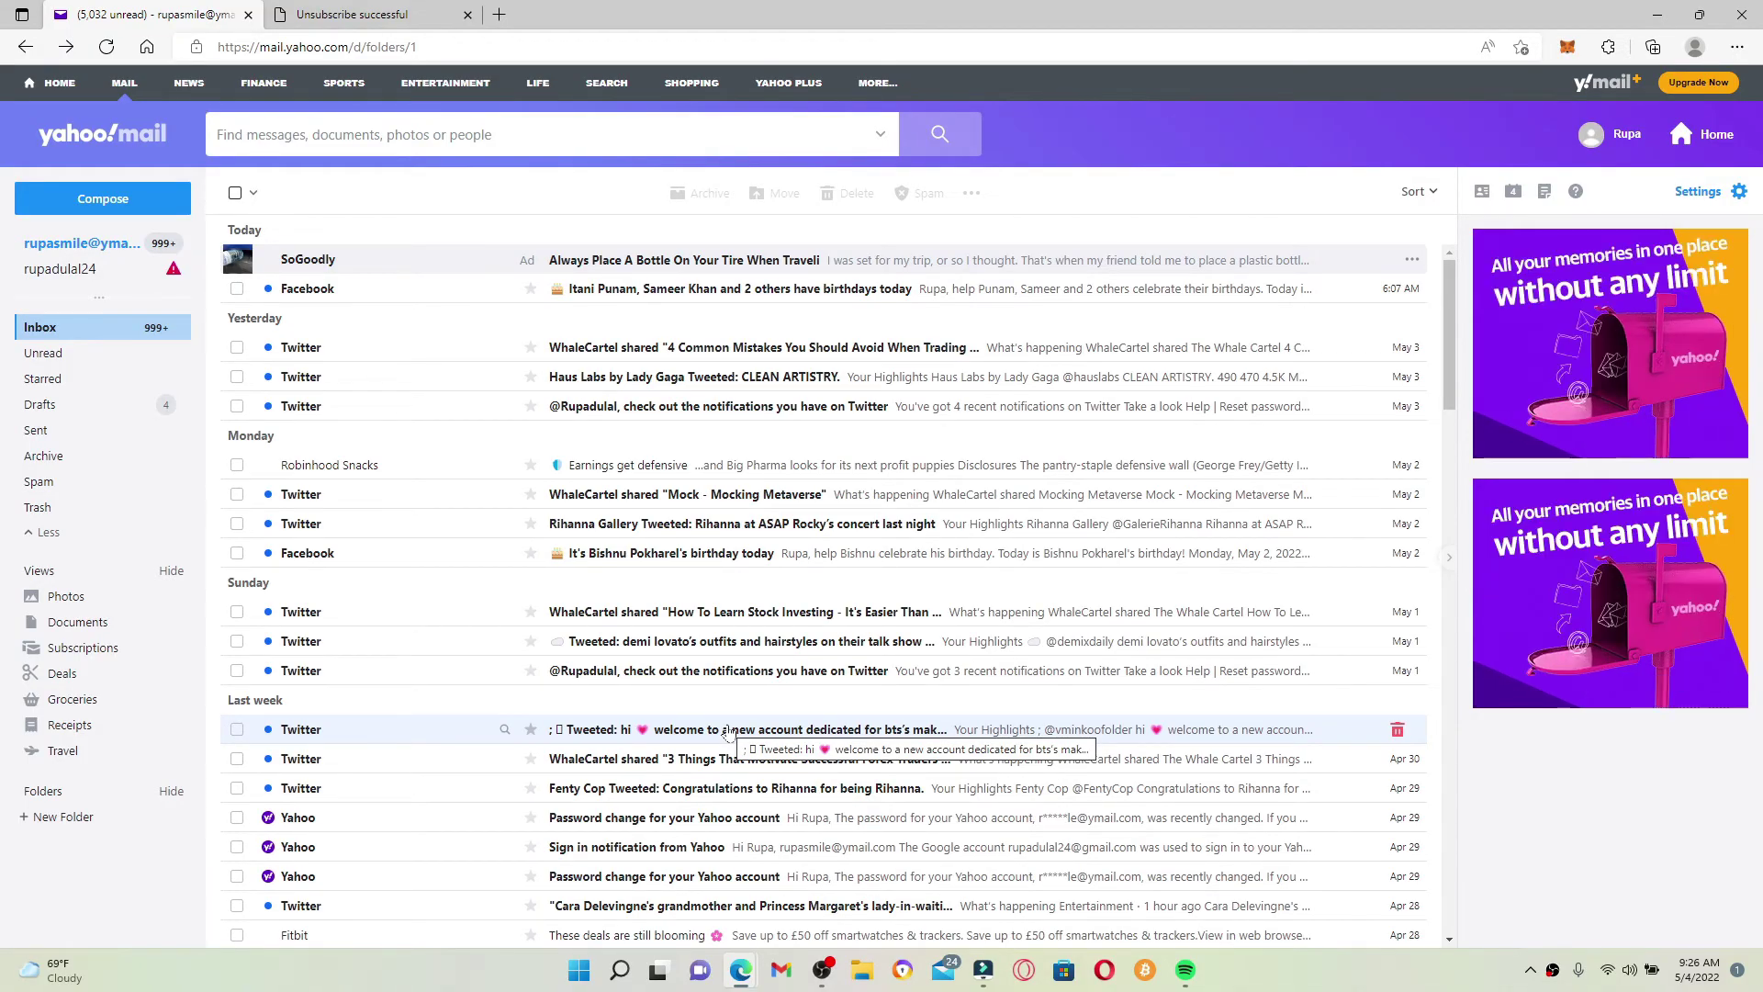
- Minimize the browser with Windows+D to reveal the lavender-field desktop
{"action": "key", "text": "super+d"}
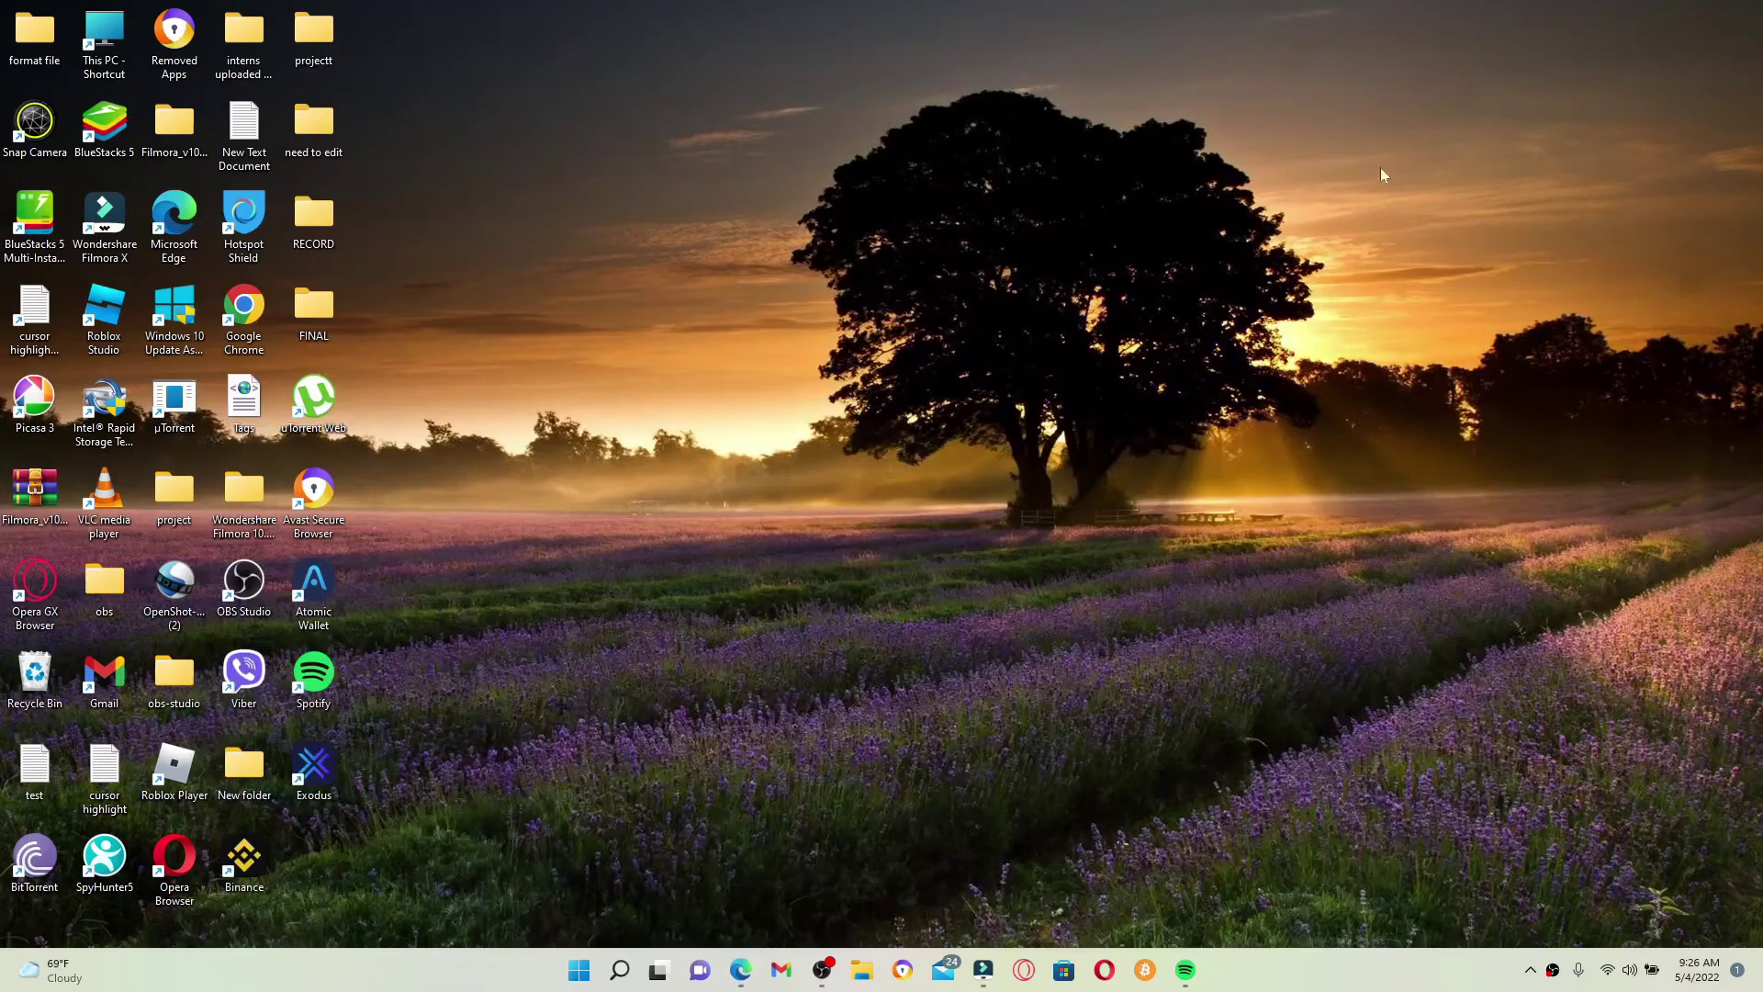